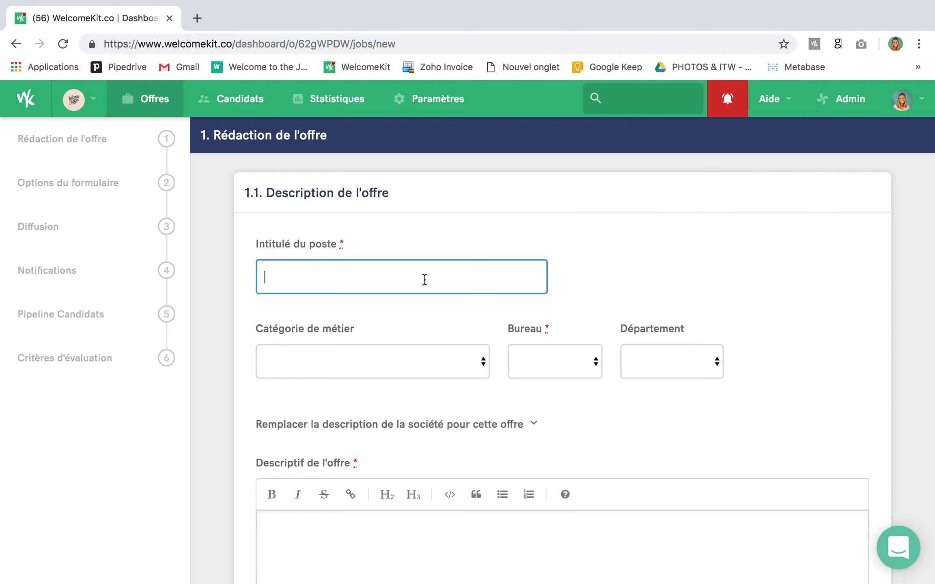
Title the job offer "test" and set its category to Admin > Administration, office to Paris and department to Administratif
{"action": "type", "text": "test"}
{"action": "left_click", "coordinate": [390, 359]}
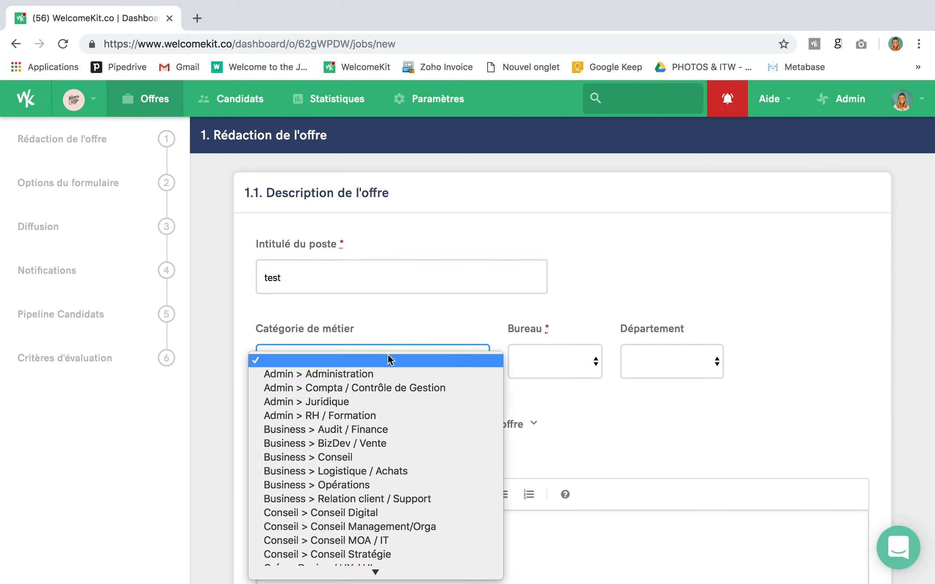
{"action": "left_click", "coordinate": [382, 374]}
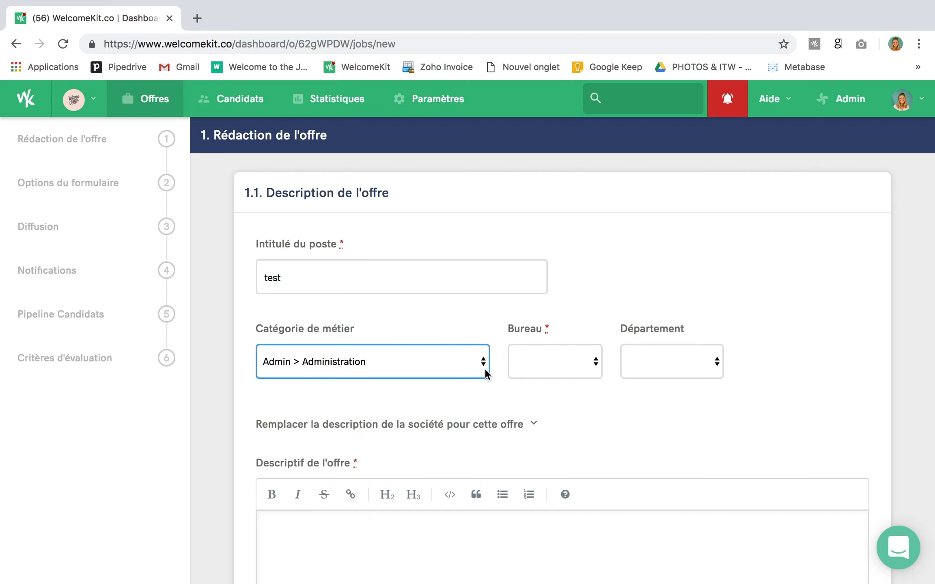
{"action": "left_click", "coordinate": [538, 357]}
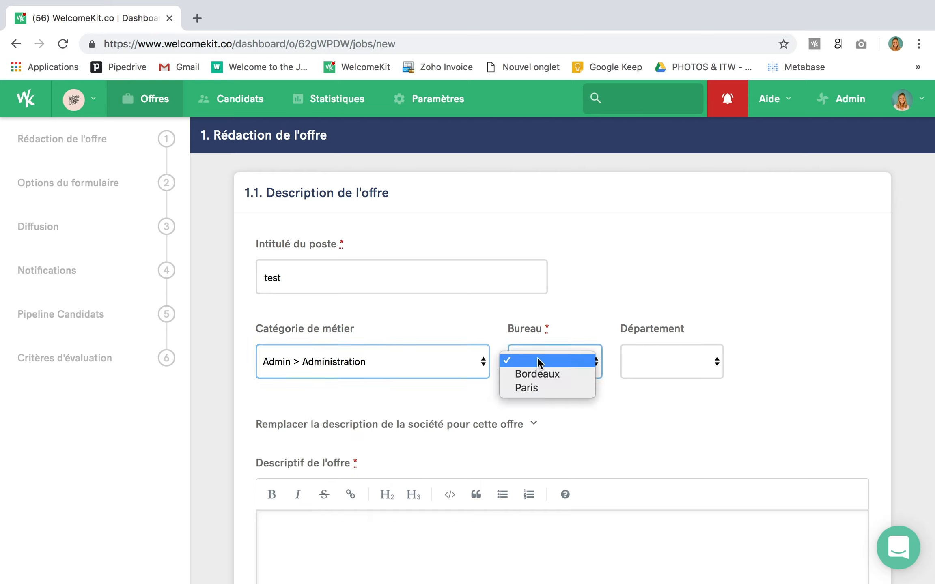
{"action": "left_click", "coordinate": [534, 386]}
{"action": "left_click", "coordinate": [656, 363]}
{"action": "left_click", "coordinate": [654, 373]}
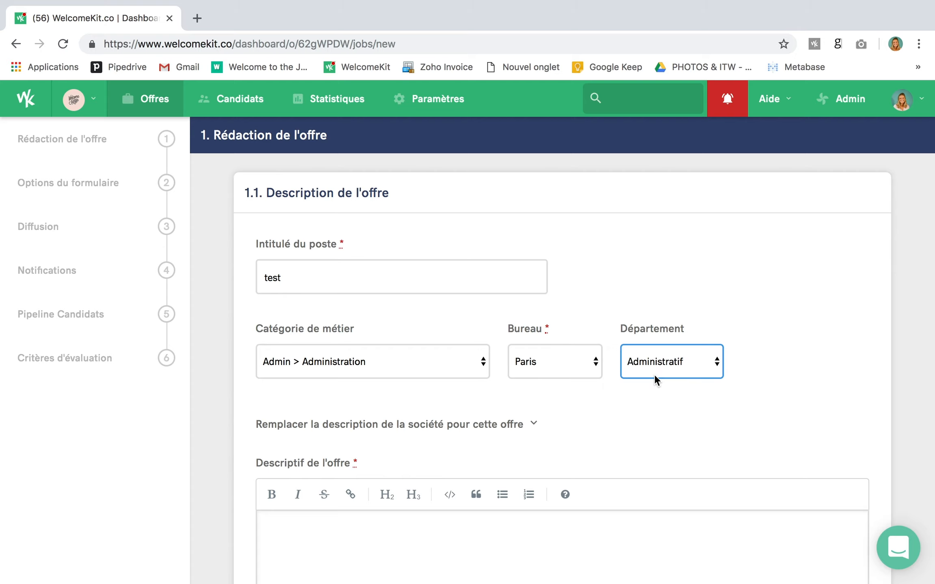
Expand the editor that replaces the company description for this offer
{"action": "scroll", "coordinate": [510, 417], "scroll_direction": "down", "scroll_amount": 2}
{"action": "left_click", "coordinate": [534, 345]}
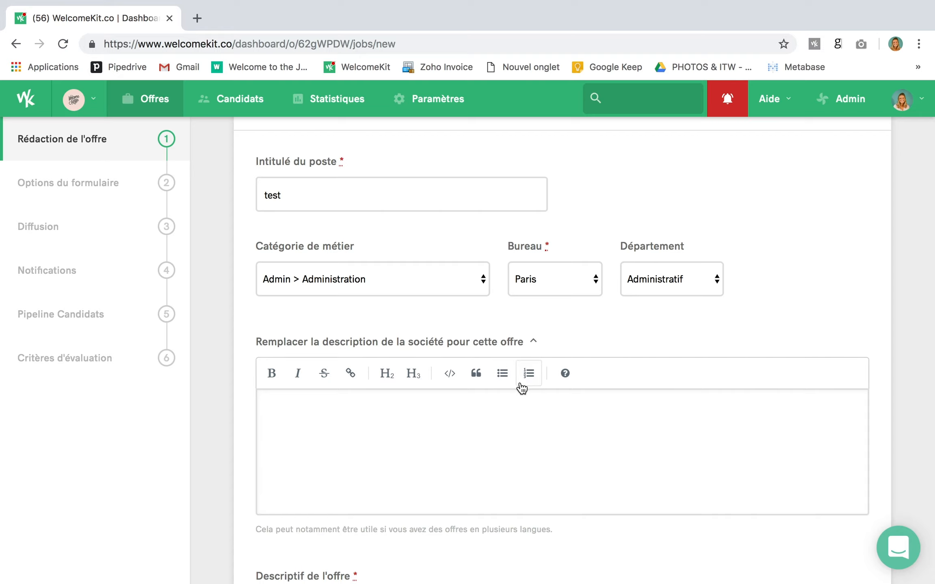
{"action": "left_click", "coordinate": [481, 430]}
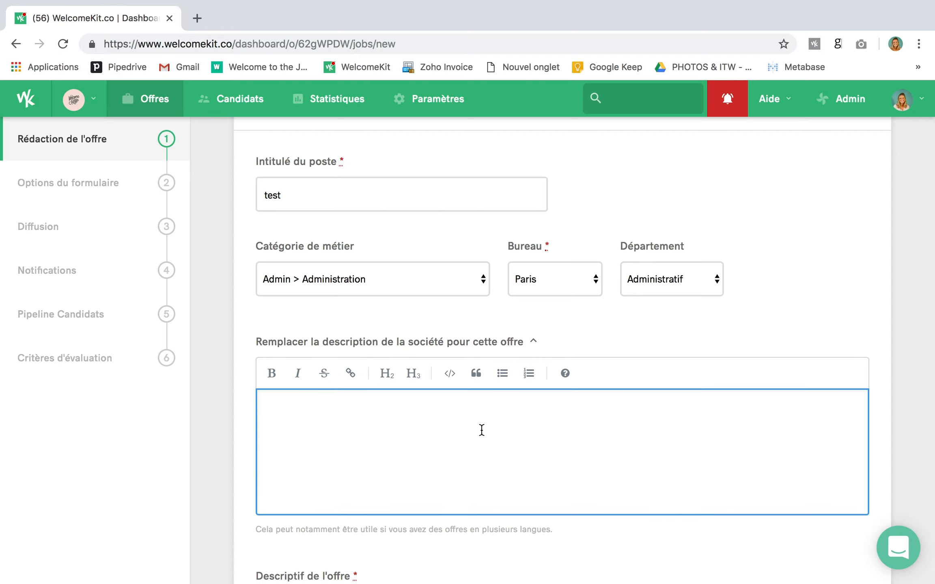
Enter "test" as the offer description, the desired profile and the recruitment process
{"action": "scroll", "coordinate": [481, 430], "scroll_direction": "down", "scroll_amount": 5}
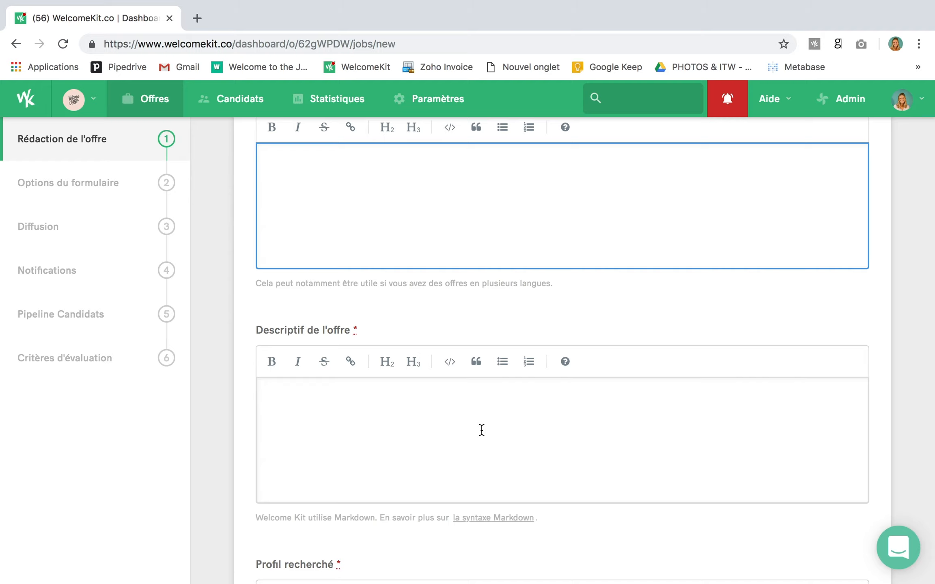
{"action": "left_click", "coordinate": [482, 430]}
{"action": "type", "text": "test"}
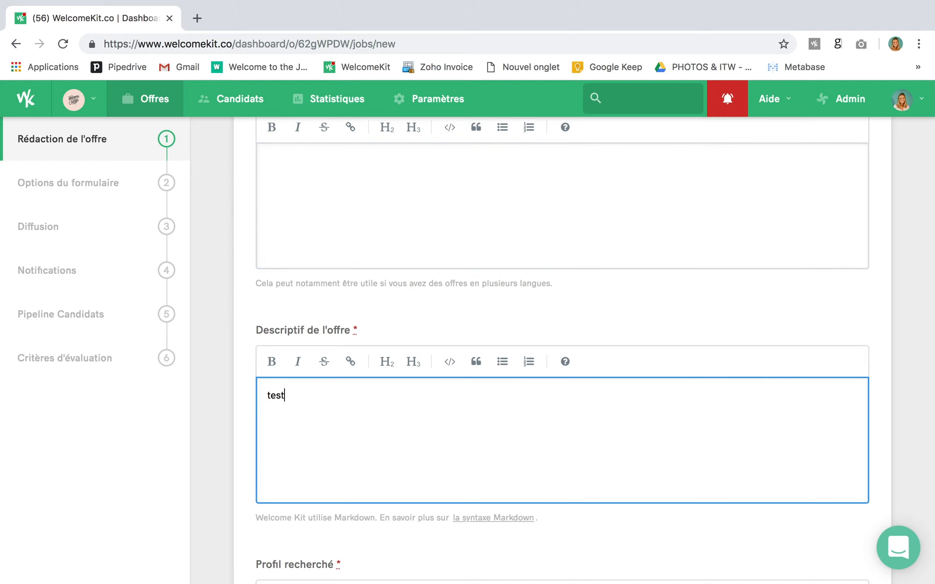
{"action": "scroll", "coordinate": [454, 402], "scroll_direction": "down", "scroll_amount": 7}
{"action": "left_click", "coordinate": [455, 402]}
{"action": "type", "text": "test"}
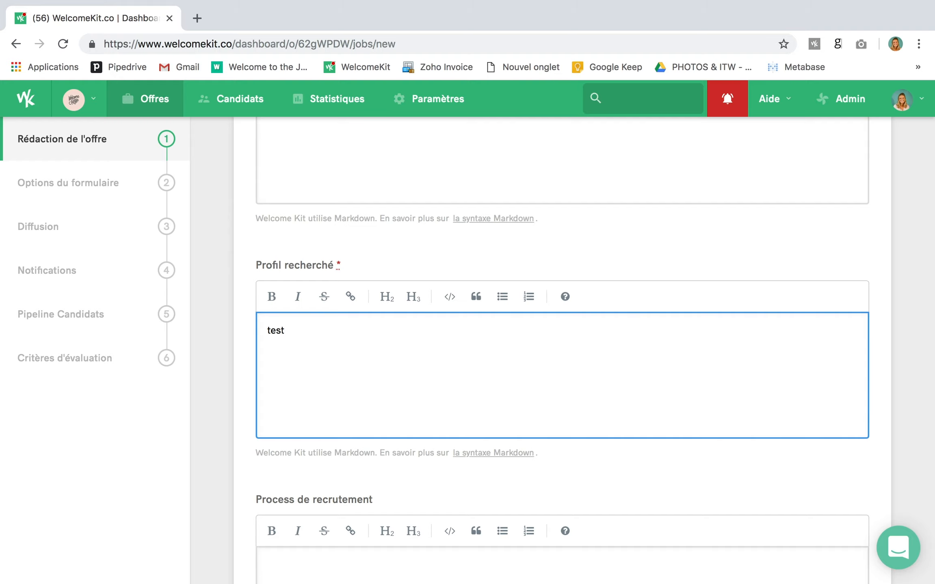
{"action": "scroll", "coordinate": [434, 326], "scroll_direction": "down", "scroll_amount": 5}
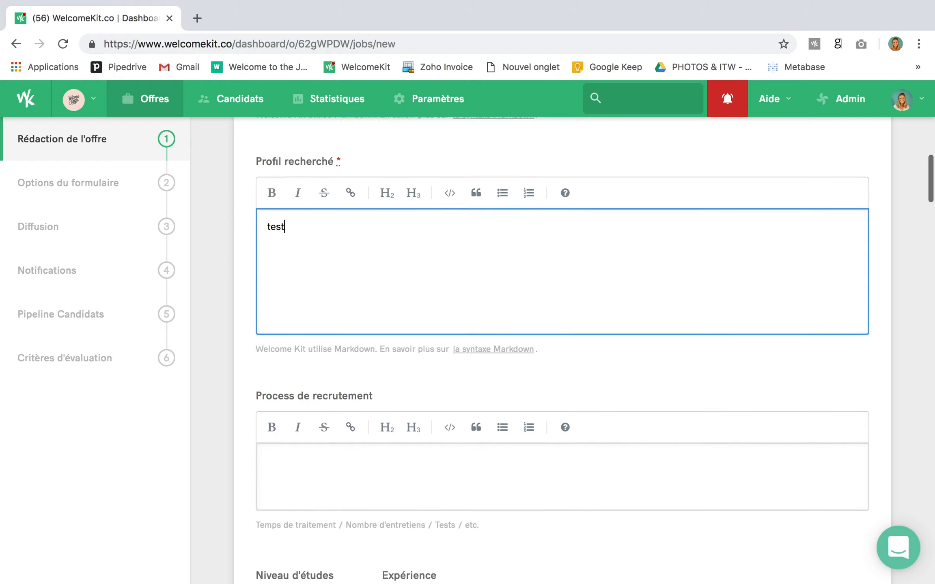
{"action": "left_click", "coordinate": [425, 345]}
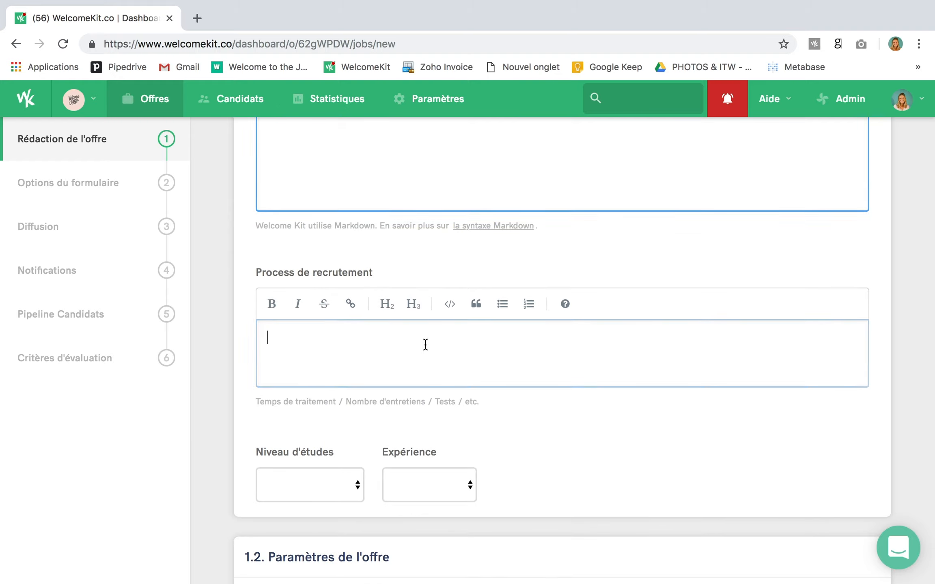
{"action": "type", "text": "test"}
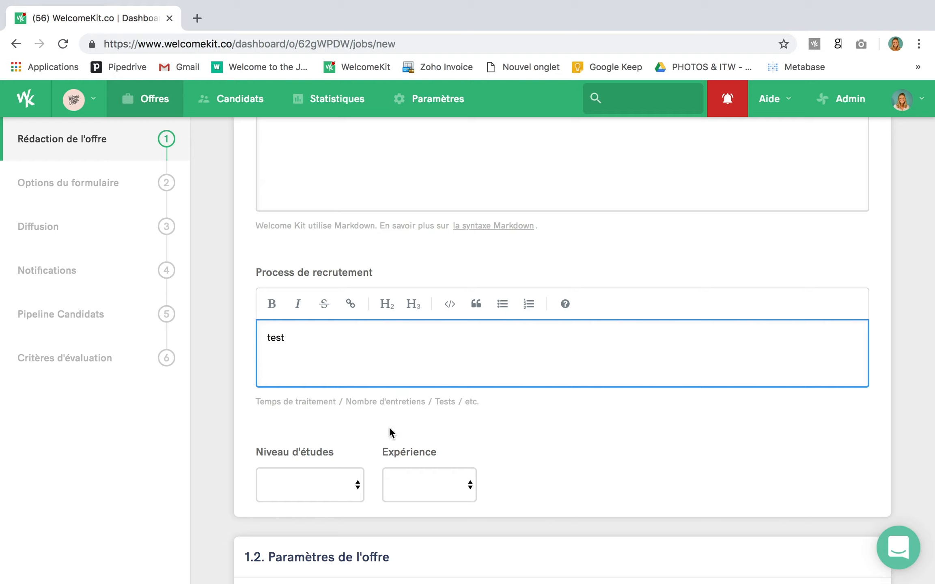
Set the required education level to Sans diplôme and the experience to > 6 mois
{"action": "left_click", "coordinate": [331, 482]}
{"action": "left_click", "coordinate": [330, 493]}
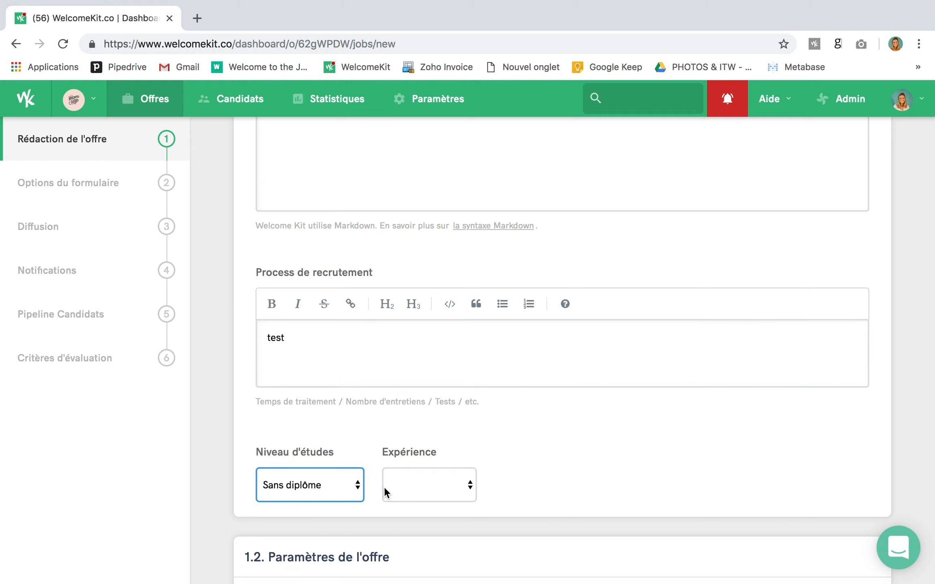
{"action": "left_click", "coordinate": [395, 485]}
{"action": "left_click", "coordinate": [397, 512]}
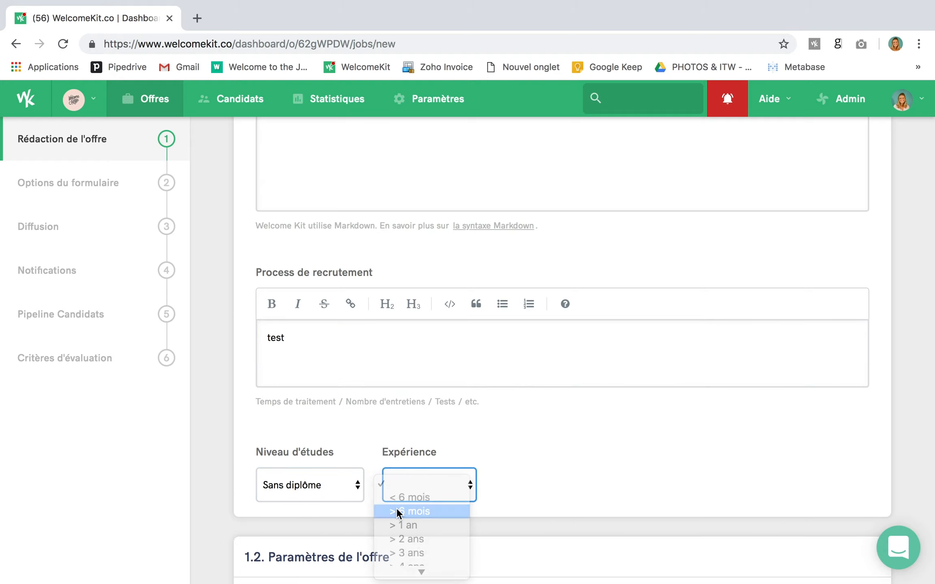
Set the offer's contract type to Temps partiel
{"action": "scroll", "coordinate": [526, 474], "scroll_direction": "down", "scroll_amount": 6}
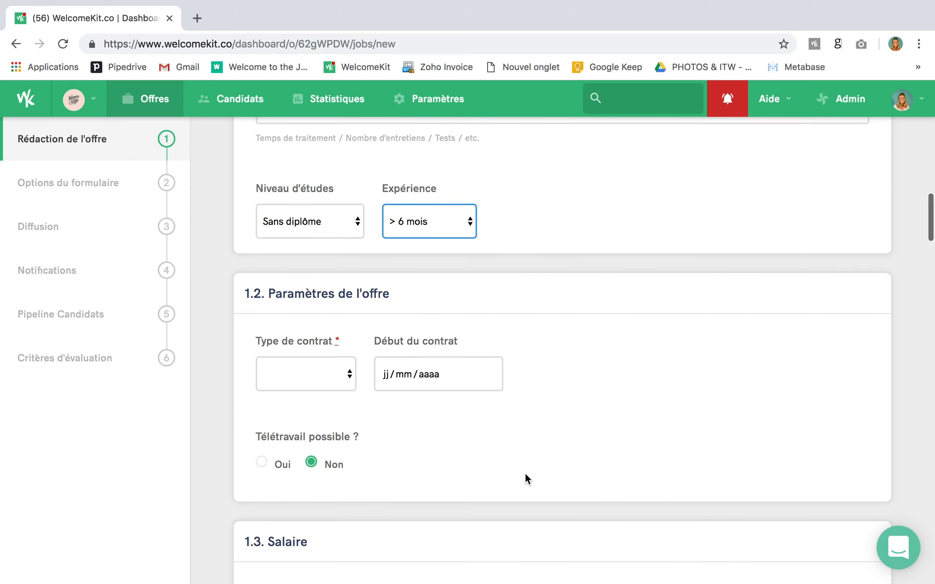
{"action": "left_click", "coordinate": [324, 388]}
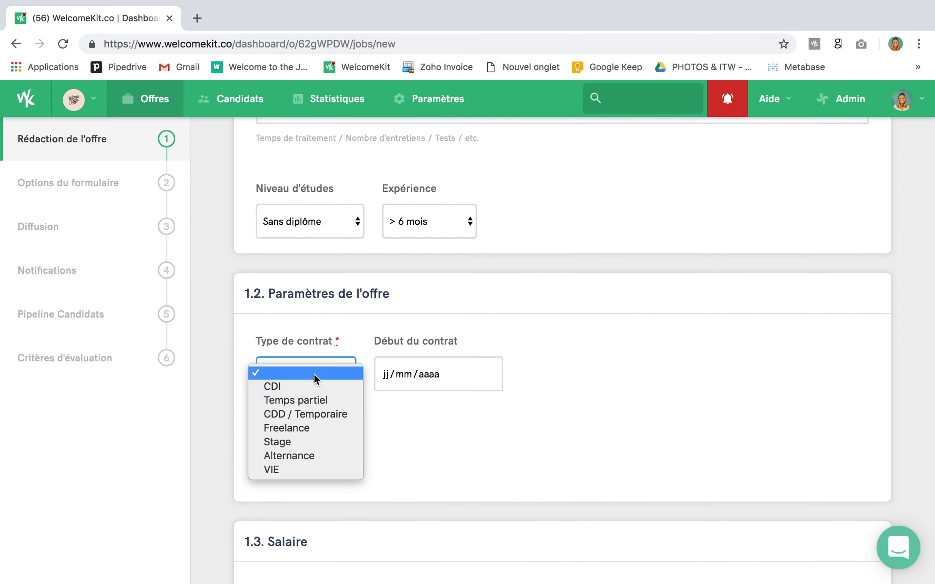
{"action": "left_click", "coordinate": [313, 400]}
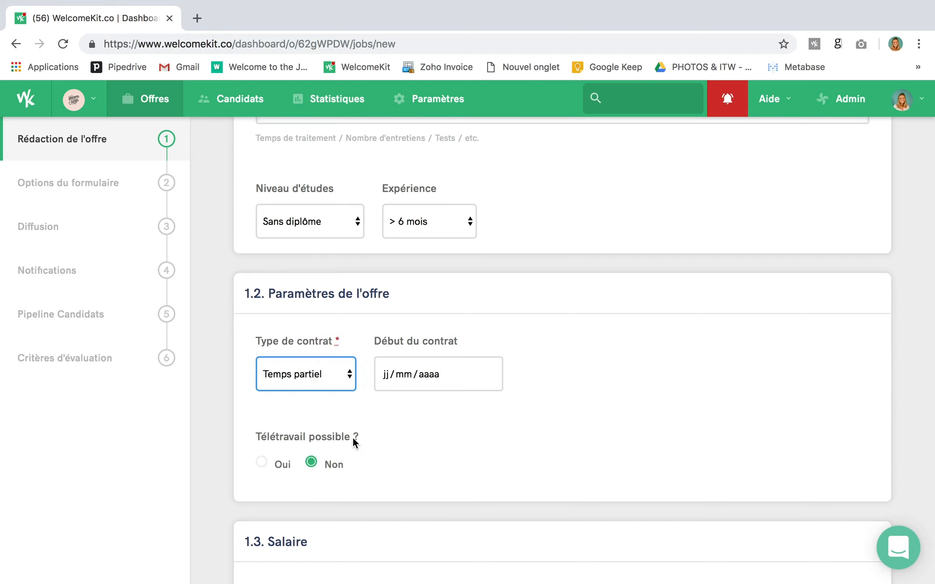
Set the cover letter requirement (Lettre de motivation) in the application form options to Désactivé
{"action": "scroll", "coordinate": [353, 436], "scroll_direction": "down", "scroll_amount": 3}
{"action": "scroll", "coordinate": [352, 443], "scroll_direction": "down", "scroll_amount": 5}
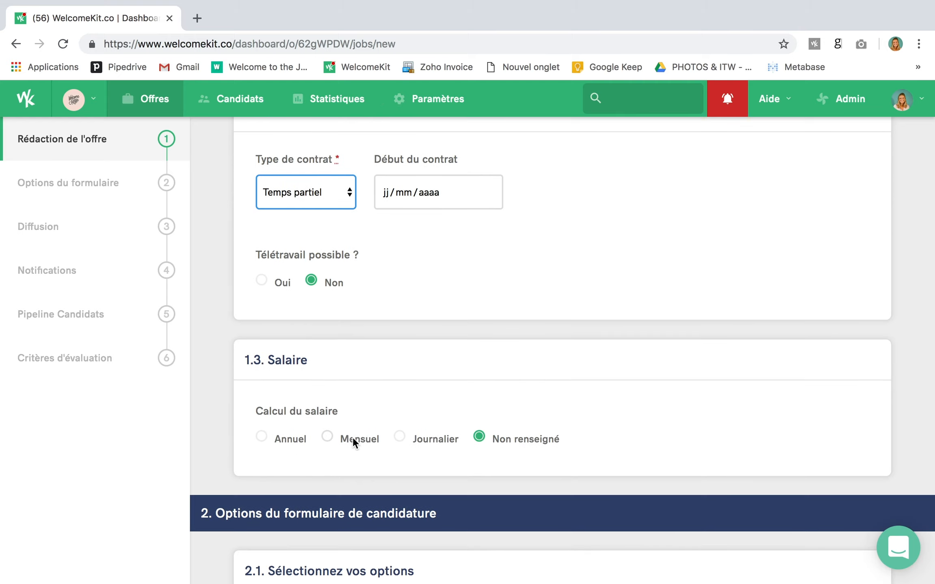
{"action": "scroll", "coordinate": [352, 437], "scroll_direction": "down", "scroll_amount": 10}
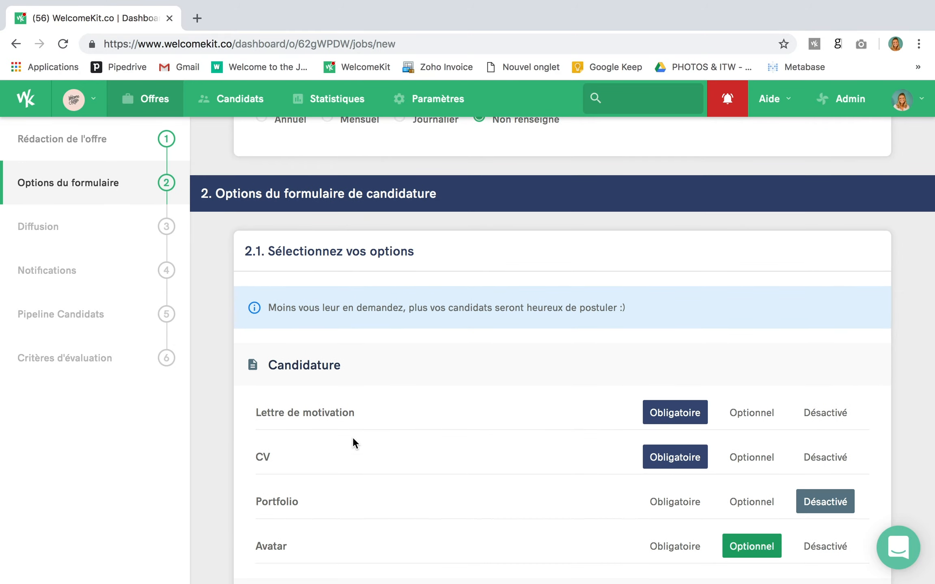
{"action": "scroll", "coordinate": [352, 437], "scroll_direction": "down", "scroll_amount": 2}
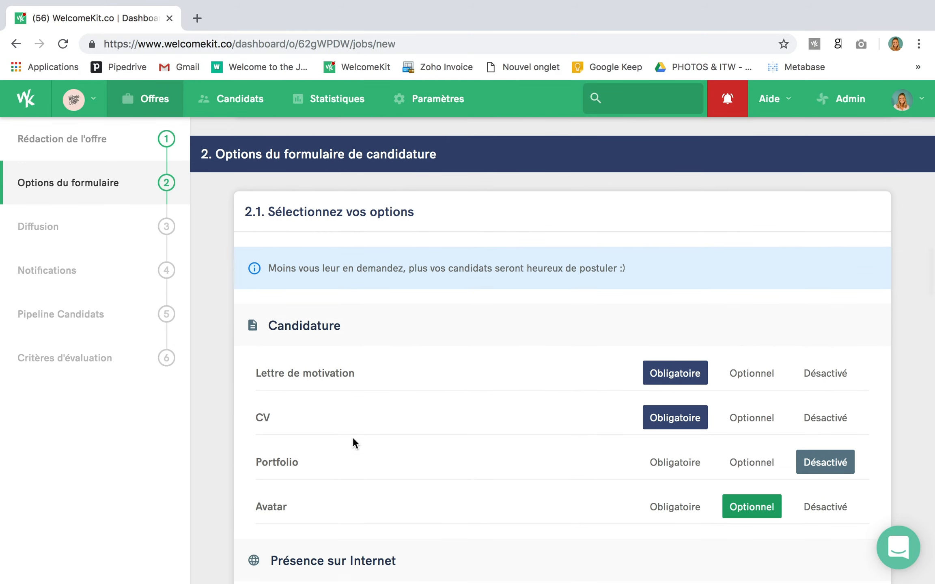
{"action": "scroll", "coordinate": [352, 437], "scroll_direction": "down", "scroll_amount": 2}
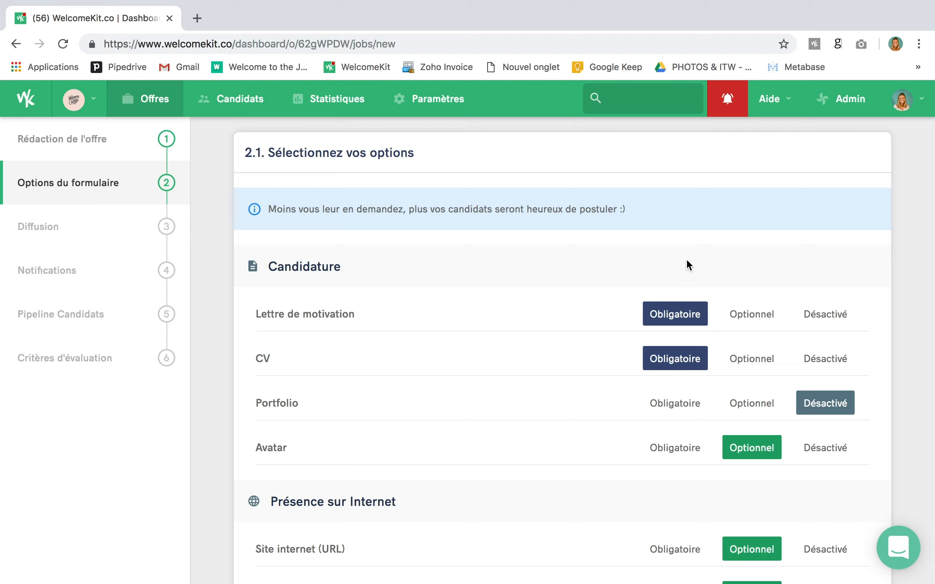
{"action": "left_click", "coordinate": [741, 317]}
{"action": "left_click", "coordinate": [813, 316]}
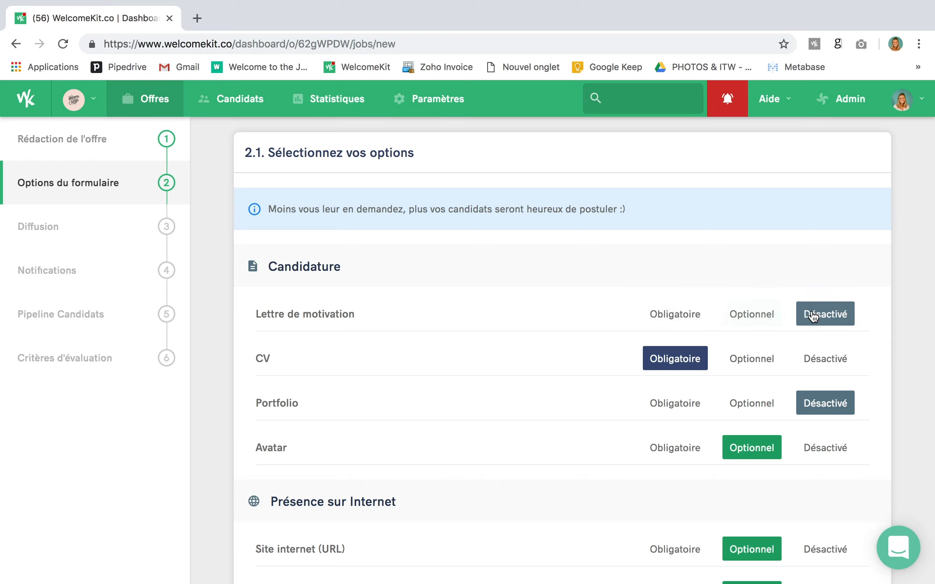
Add a question to the application questionnaire and make it Optionnel
{"action": "scroll", "coordinate": [441, 389], "scroll_direction": "down", "scroll_amount": 6}
{"action": "scroll", "coordinate": [441, 391], "scroll_direction": "down", "scroll_amount": 10}
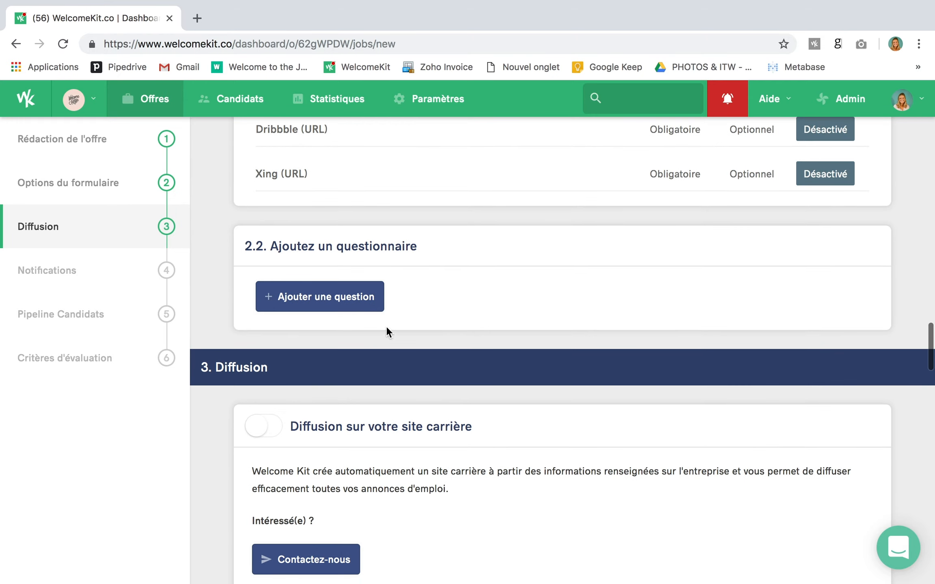
{"action": "left_click", "coordinate": [363, 301]}
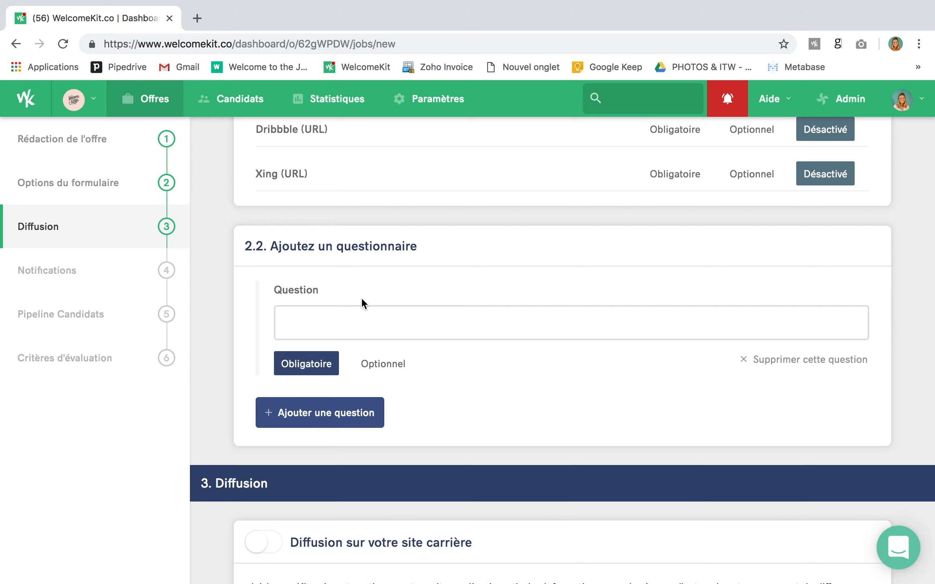
{"action": "left_click", "coordinate": [368, 365]}
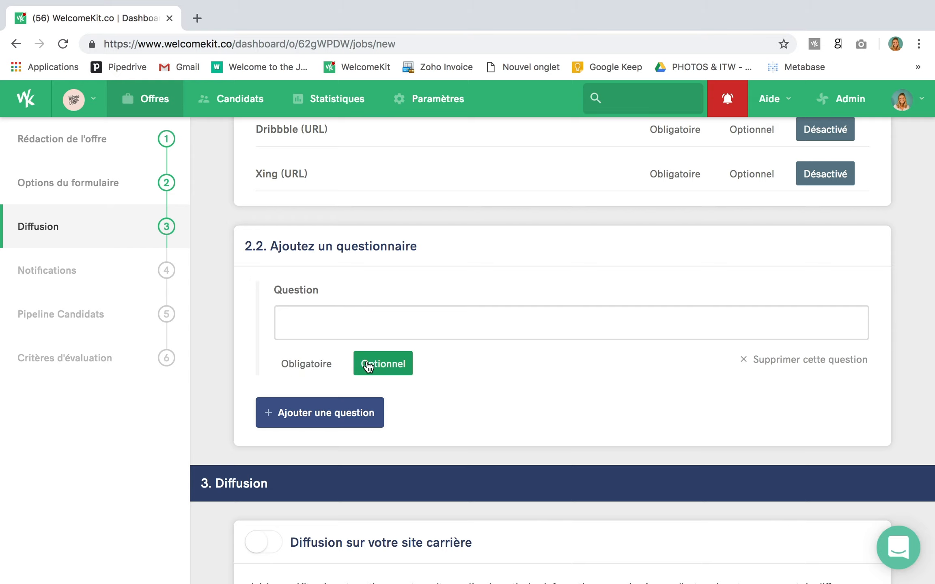
Select the first three recruiters in the first column of the notified recruiters list
{"action": "scroll", "coordinate": [369, 365], "scroll_direction": "down", "scroll_amount": 5}
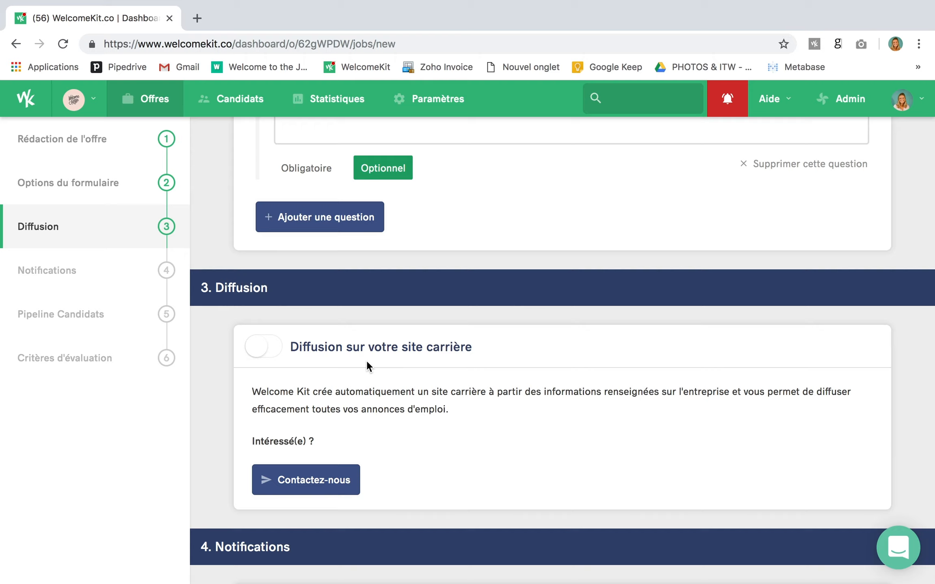
{"action": "scroll", "coordinate": [367, 365], "scroll_direction": "down", "scroll_amount": 5}
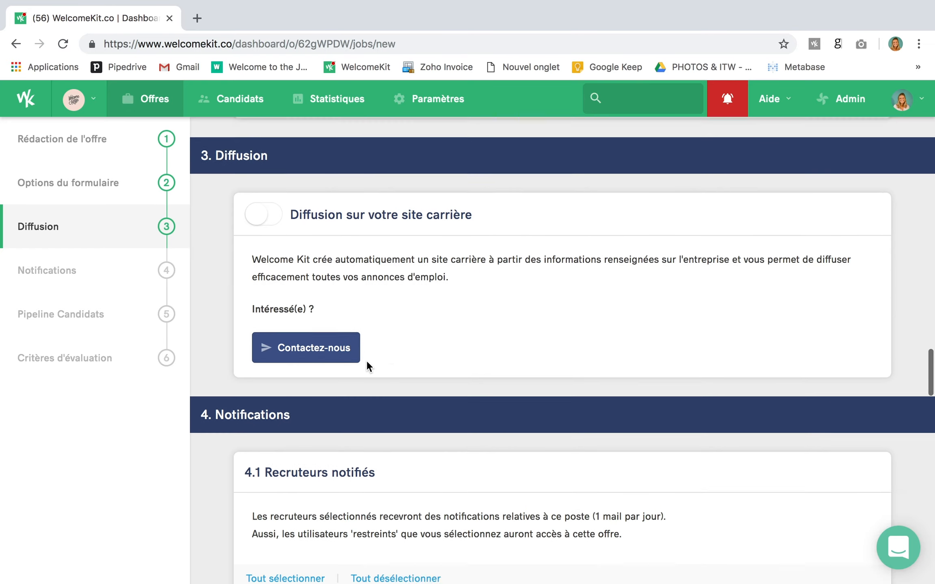
{"action": "scroll", "coordinate": [367, 365], "scroll_direction": "down", "scroll_amount": 4}
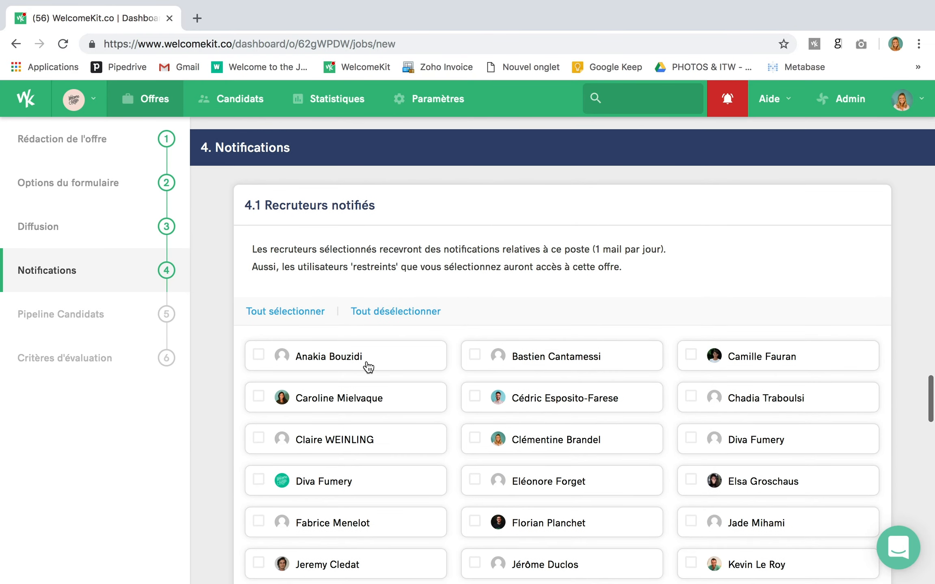
{"action": "scroll", "coordinate": [369, 368], "scroll_direction": "down", "scroll_amount": 1}
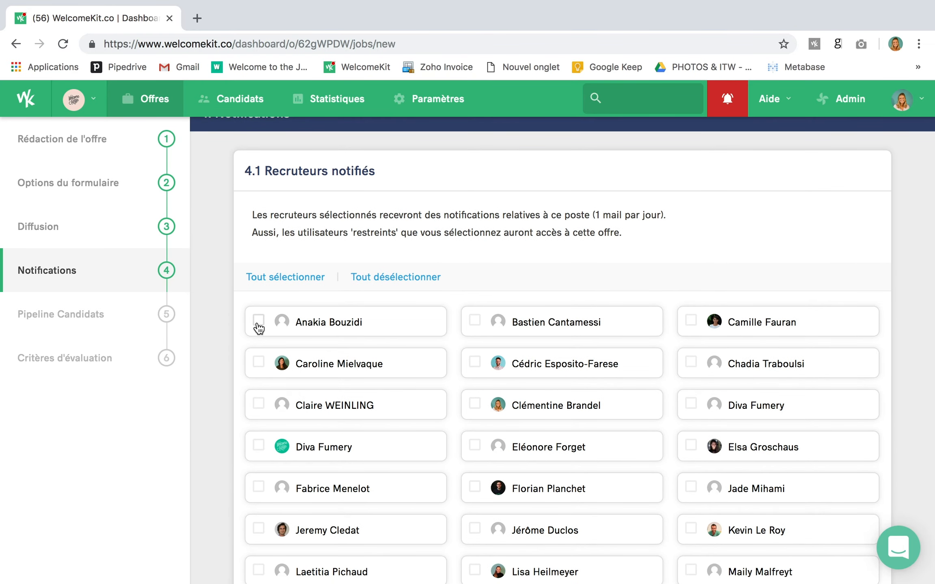
{"action": "left_click", "coordinate": [259, 325]}
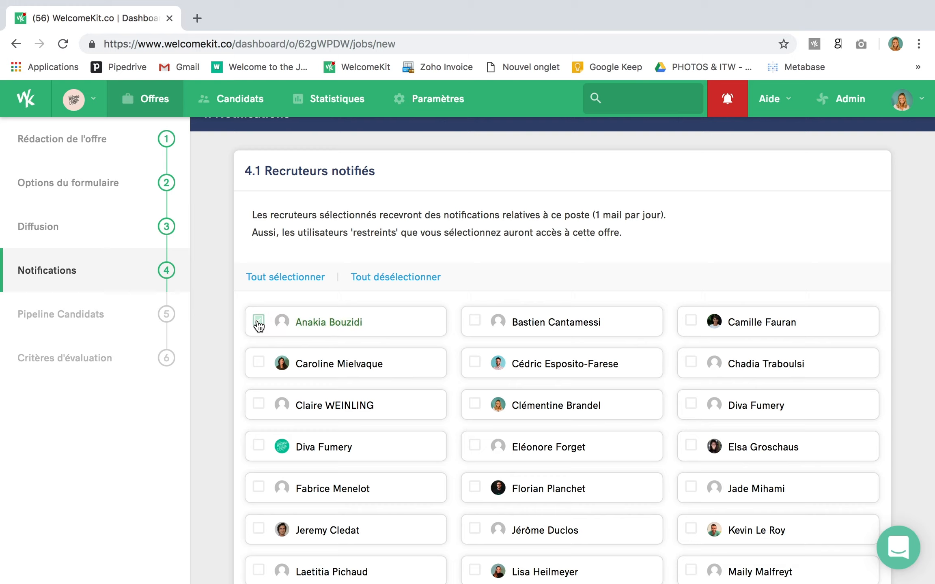
{"action": "left_click", "coordinate": [259, 363]}
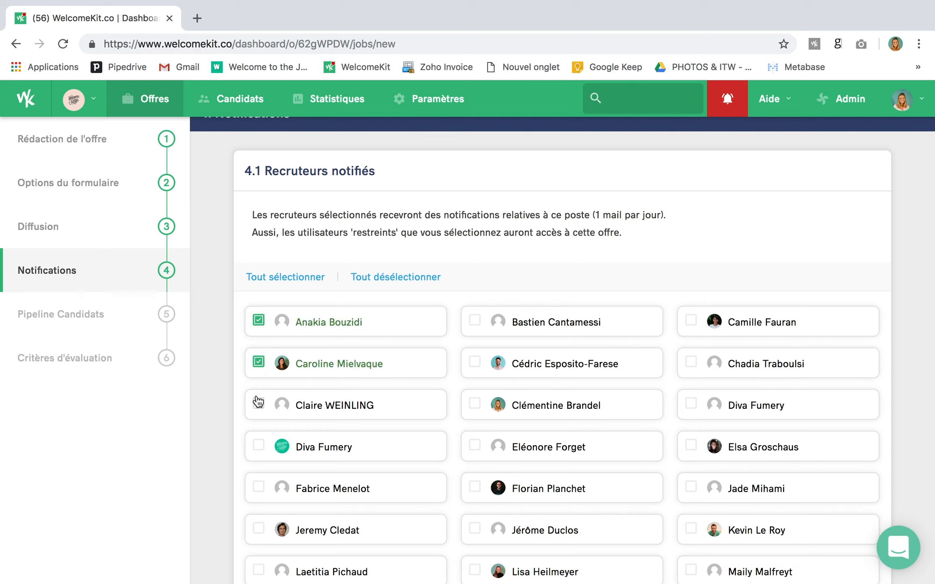
{"action": "left_click", "coordinate": [259, 403]}
Toggle Slack as an external notification service for this offer and revert the choice
{"action": "scroll", "coordinate": [258, 402], "scroll_direction": "down", "scroll_amount": 10}
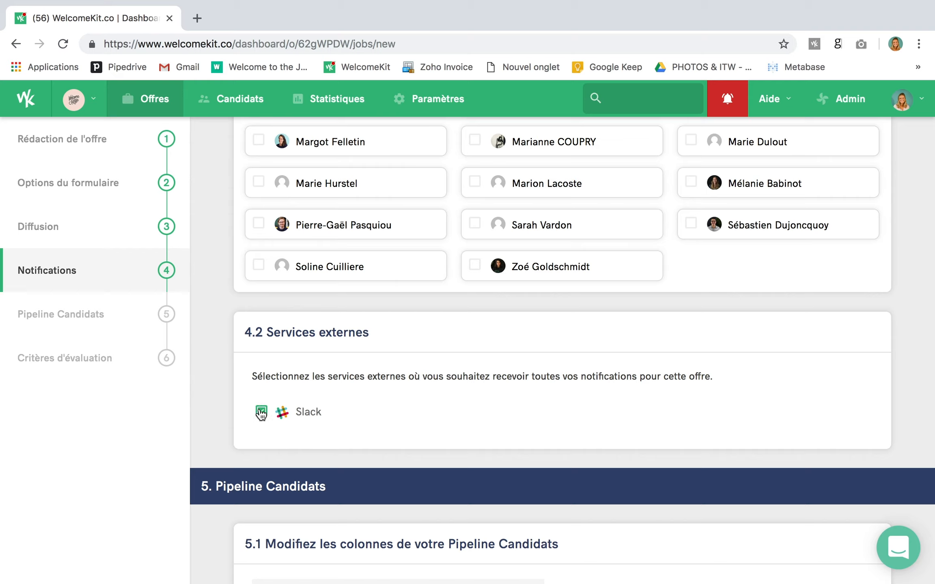
{"action": "left_click", "coordinate": [261, 413]}
{"action": "left_click", "coordinate": [261, 414]}
Add a new column to the candidate pipeline and remove it again
{"action": "scroll", "coordinate": [261, 413], "scroll_direction": "down", "scroll_amount": 10}
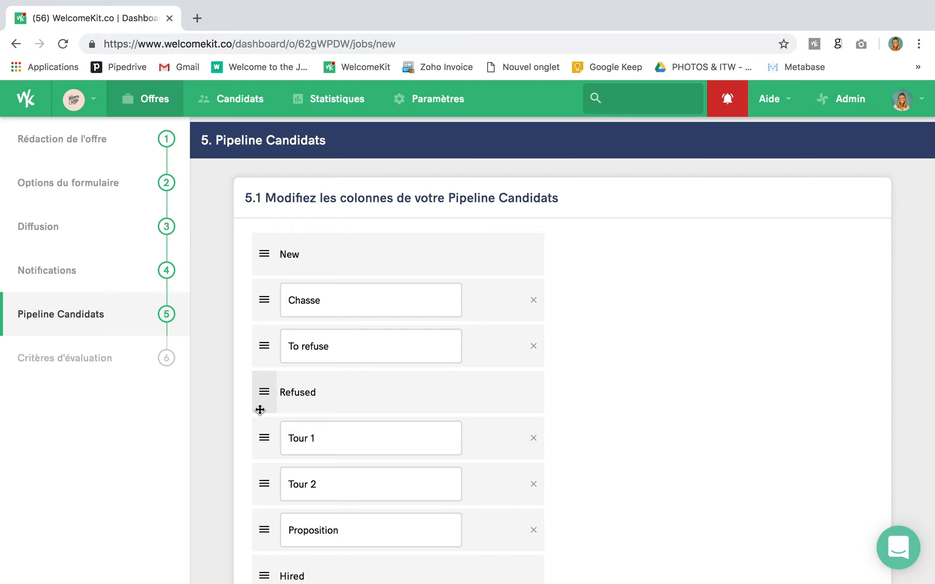
{"action": "scroll", "coordinate": [259, 410], "scroll_direction": "down", "scroll_amount": 2}
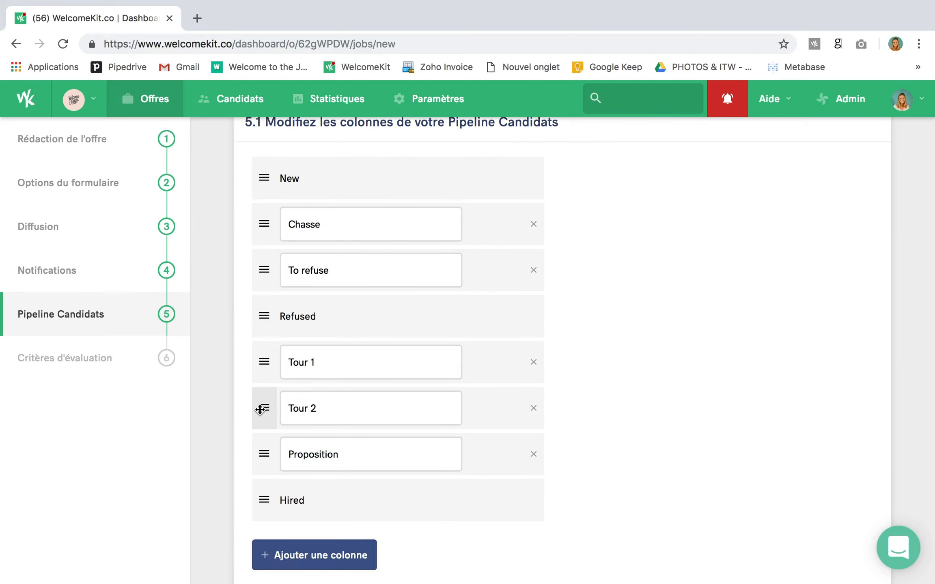
{"action": "left_click", "coordinate": [337, 553]}
{"action": "left_click", "coordinate": [534, 546]}
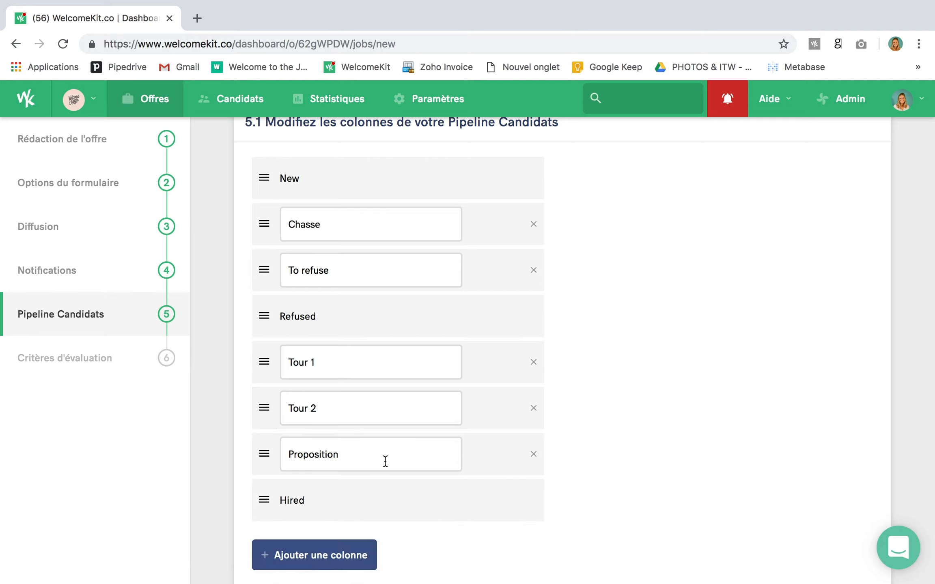
Remove the "Esprit de synthèse" criterion from the candidate evaluation criteria
{"action": "left_click", "coordinate": [385, 461]}
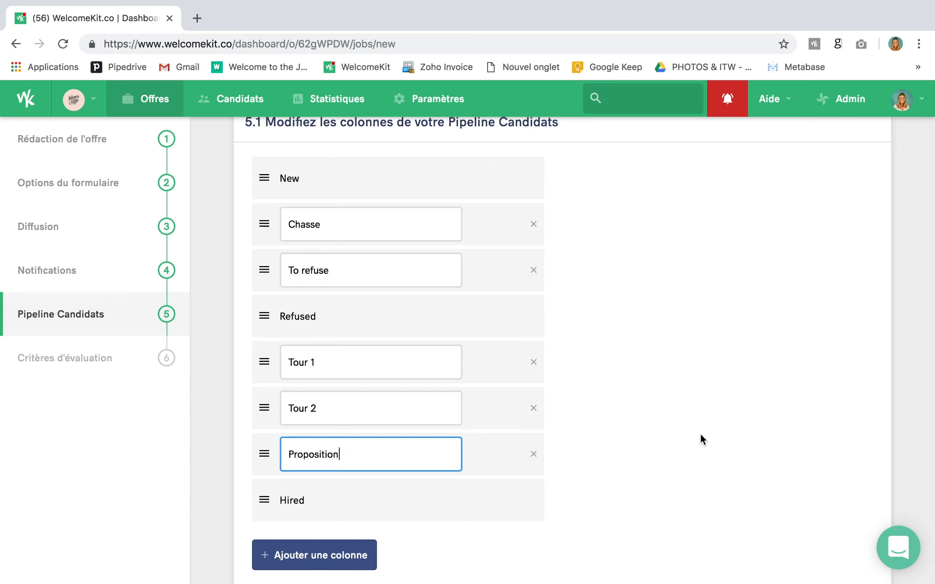
{"action": "scroll", "coordinate": [699, 433], "scroll_direction": "down", "scroll_amount": 5}
{"action": "scroll", "coordinate": [700, 433], "scroll_direction": "down", "scroll_amount": 3}
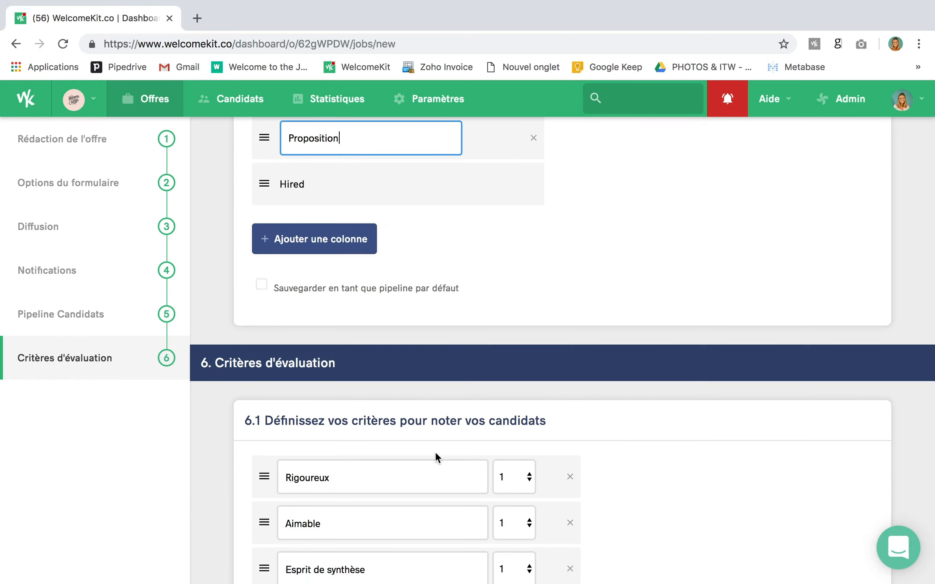
{"action": "scroll", "coordinate": [426, 456], "scroll_direction": "down", "scroll_amount": 1}
{"action": "scroll", "coordinate": [417, 457], "scroll_direction": "down", "scroll_amount": 3}
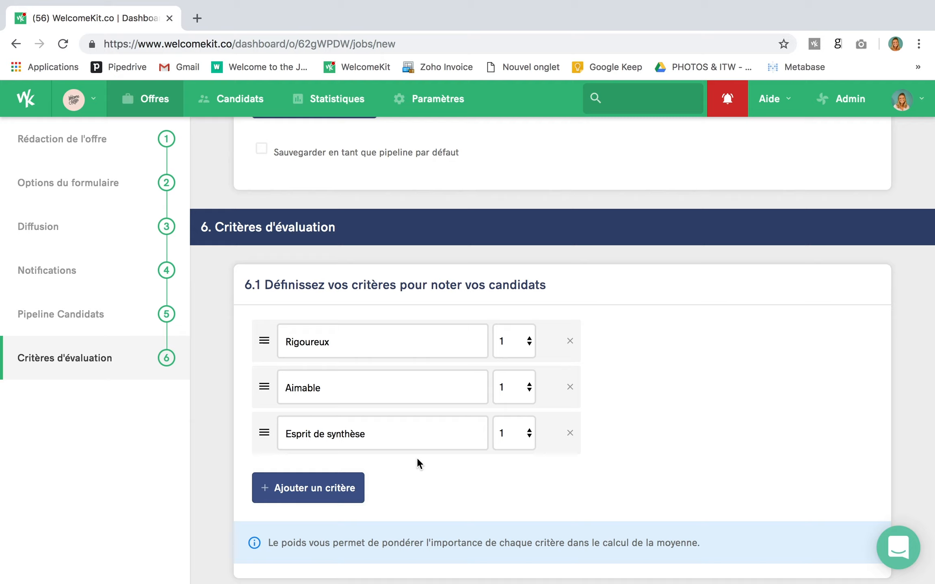
{"action": "left_click", "coordinate": [570, 433]}
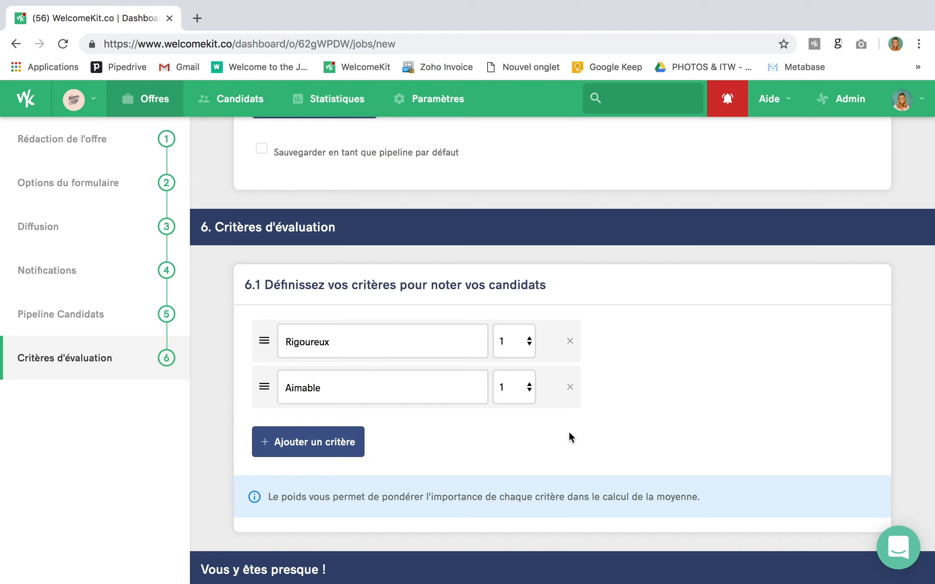
Set the weight of the Aimable criterion to 5 and that of the Rigoureux criterion to 4
{"action": "left_click", "coordinate": [506, 386]}
{"action": "left_click", "coordinate": [508, 442]}
{"action": "left_click", "coordinate": [511, 341]}
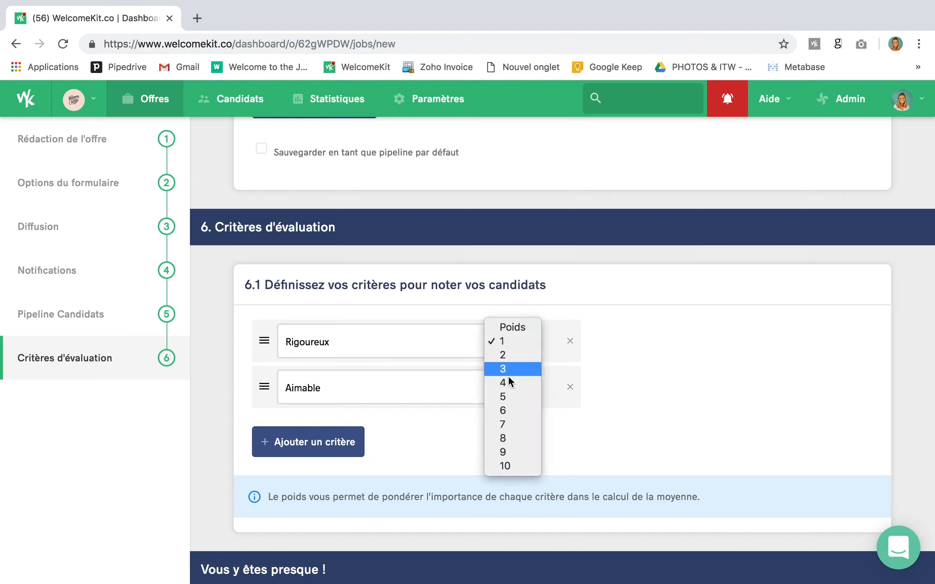
{"action": "left_click", "coordinate": [509, 381]}
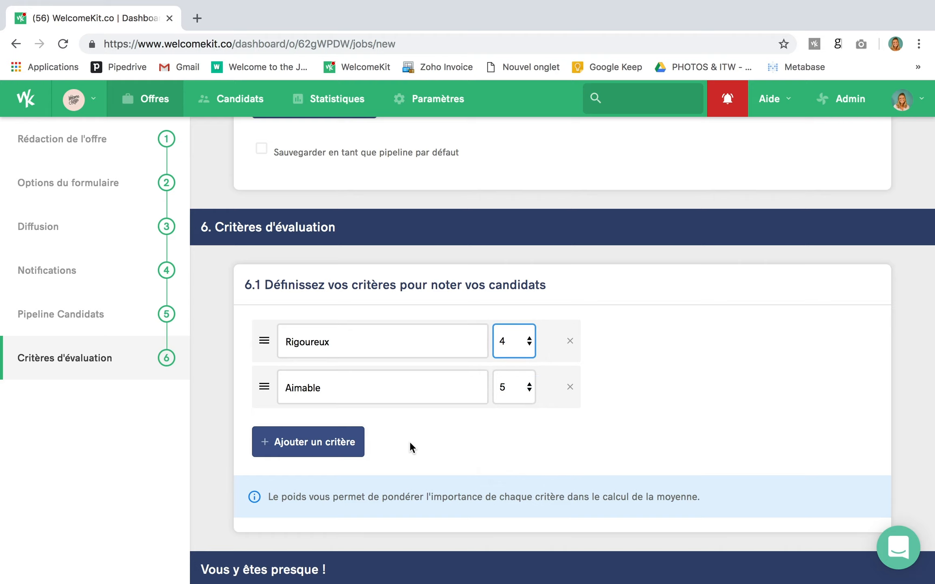
Save the completed job offer and open its preview
{"action": "scroll", "coordinate": [410, 441], "scroll_direction": "down", "scroll_amount": 4}
{"action": "scroll", "coordinate": [409, 441], "scroll_direction": "down", "scroll_amount": 1}
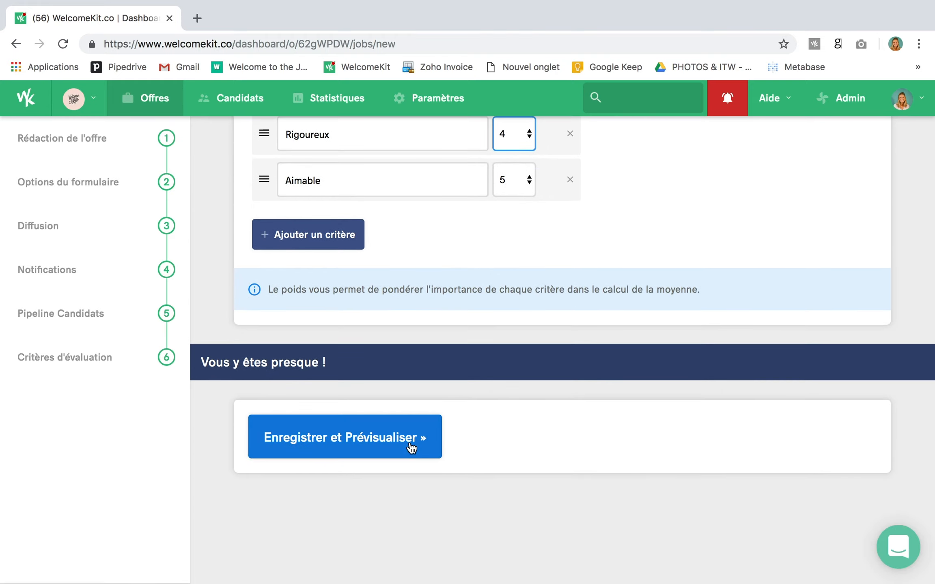
{"action": "left_click", "coordinate": [392, 439]}
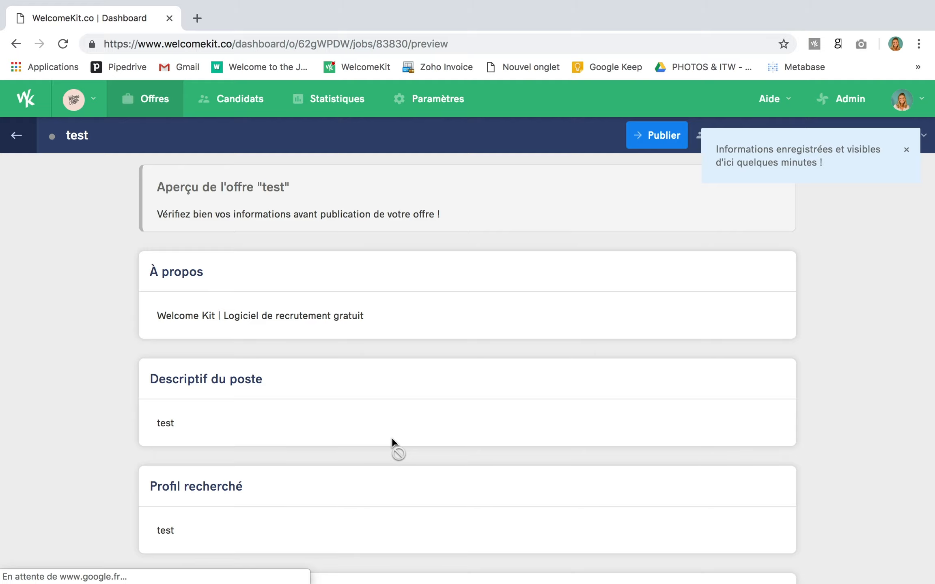
Review the preview of the "test" offer down to its application form options and publish the offer
{"action": "scroll", "coordinate": [530, 392], "scroll_direction": "down", "scroll_amount": 5}
{"action": "scroll", "coordinate": [531, 398], "scroll_direction": "down", "scroll_amount": 6}
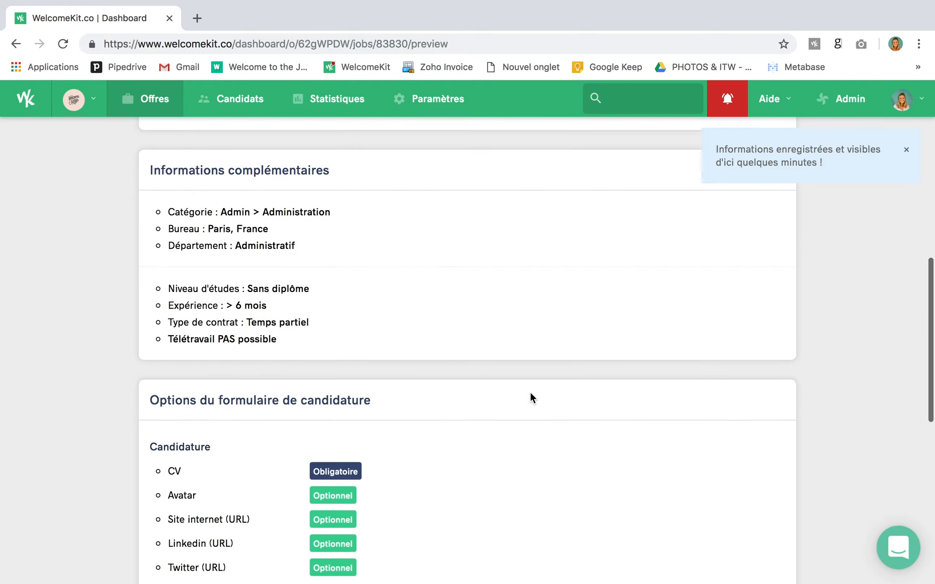
{"action": "scroll", "coordinate": [530, 398], "scroll_direction": "up", "scroll_amount": 12}
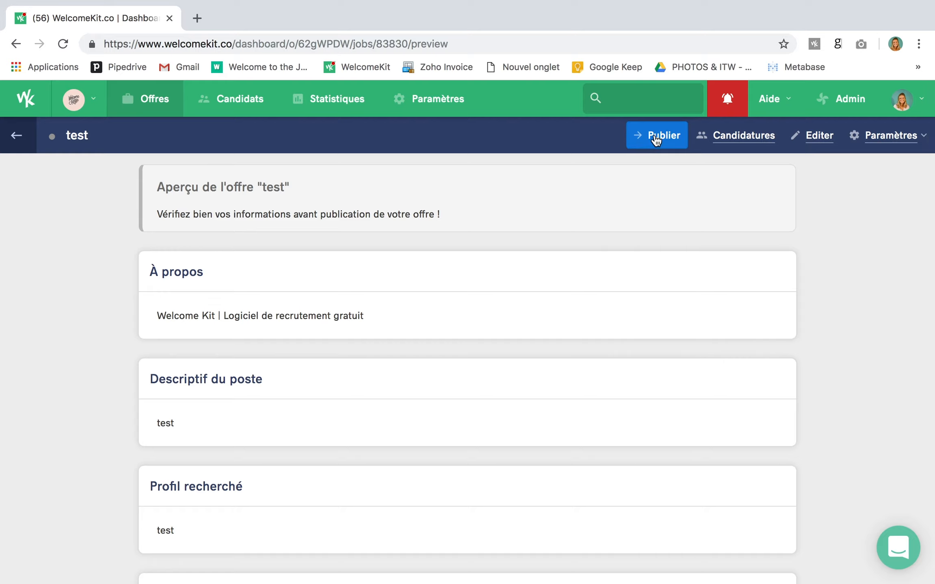
{"action": "left_click", "coordinate": [656, 137]}
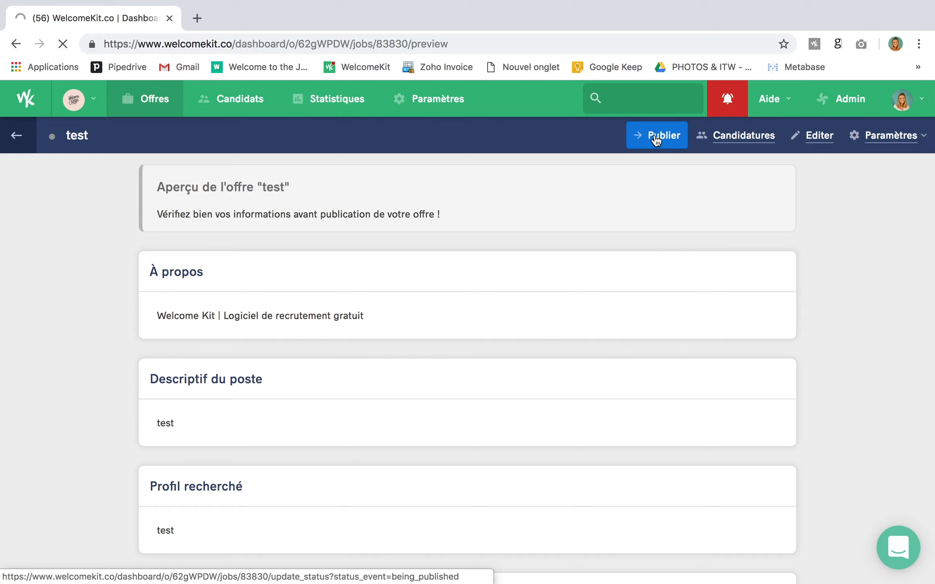